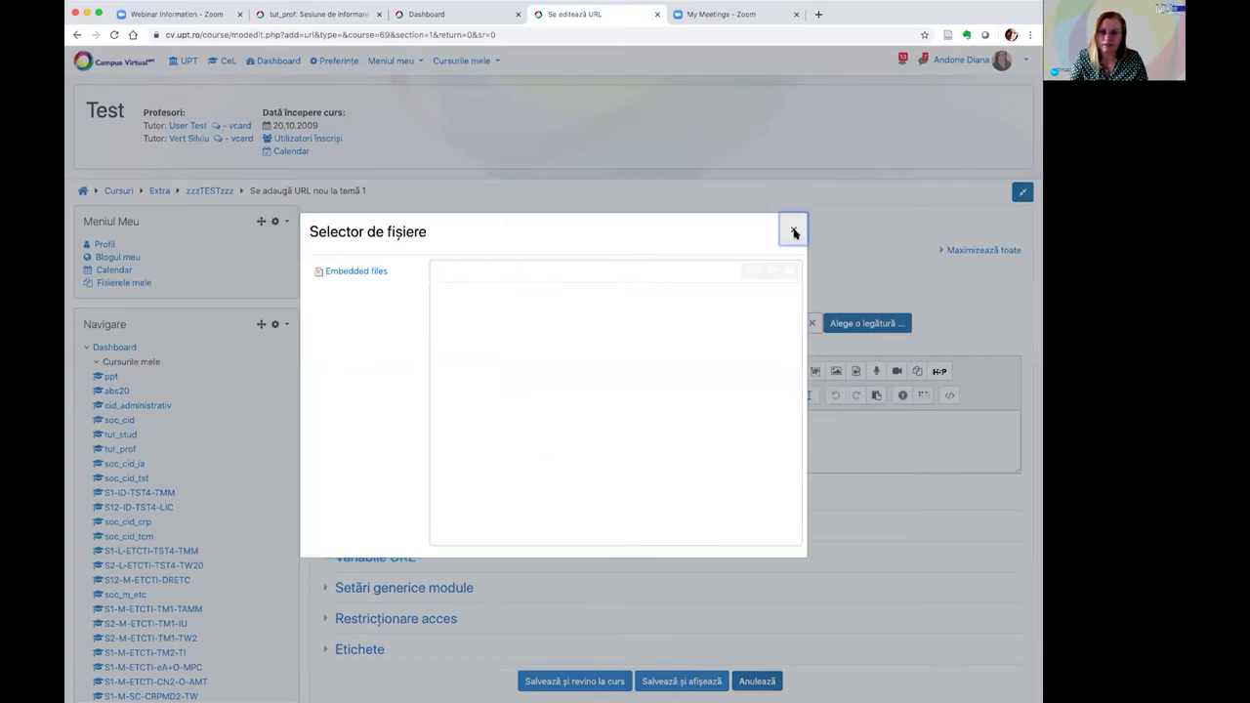
Dismiss the file picker and set the external URL to the copied address of the Sesiune de informare online Rector UPT 30.03 page
{"action": "left_click", "coordinate": [794, 233]}
{"action": "left_click", "coordinate": [302, 17]}
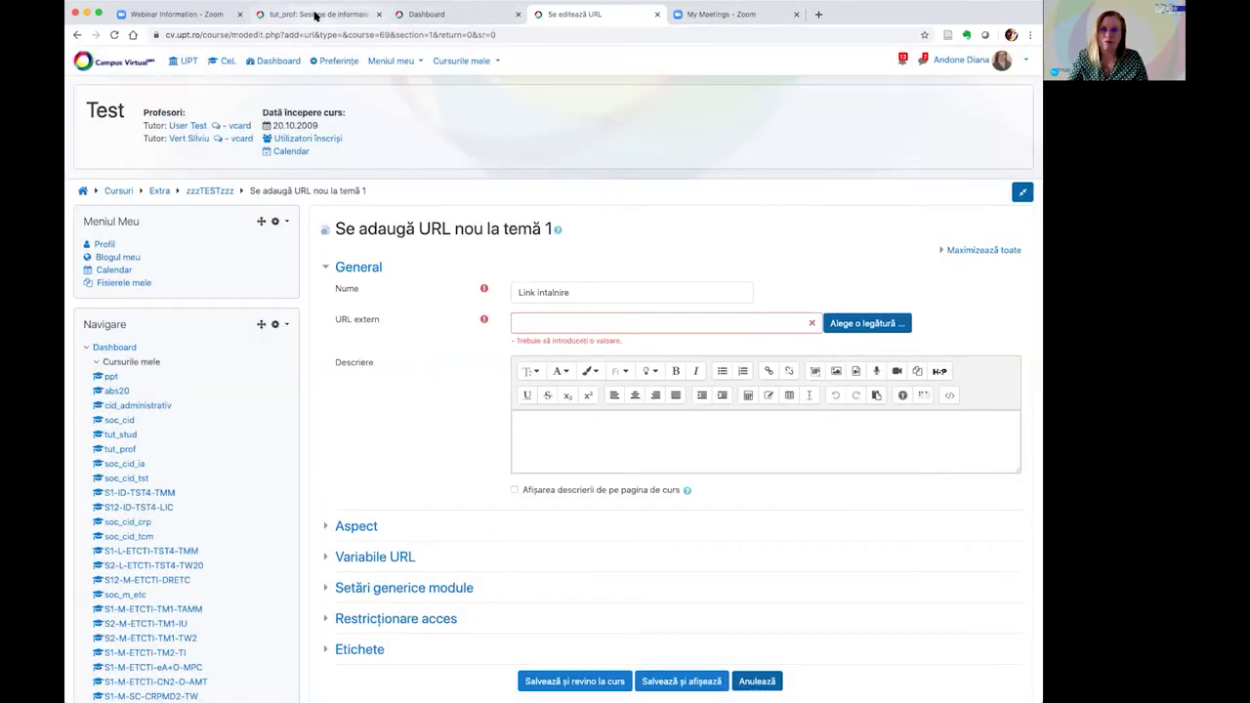
{"action": "left_click", "coordinate": [349, 32]}
{"action": "key", "text": "ctrl+c"}
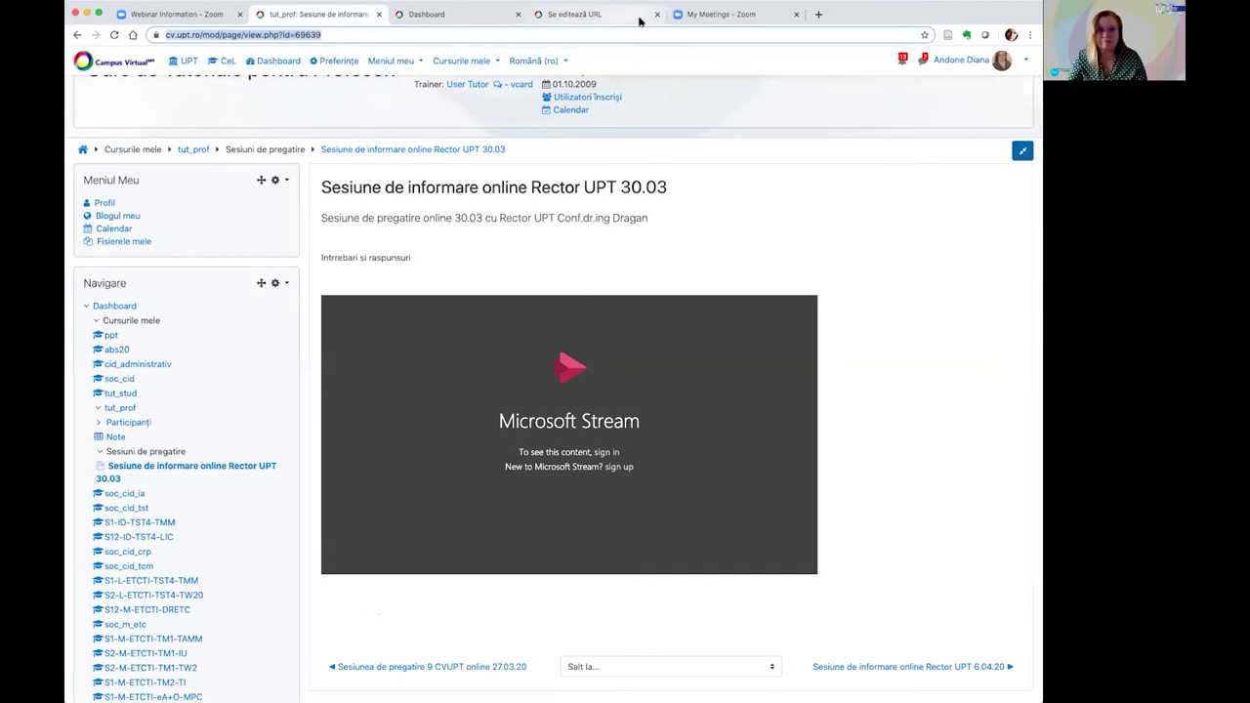
{"action": "left_click", "coordinate": [486, 14]}
{"action": "left_click", "coordinate": [571, 14]}
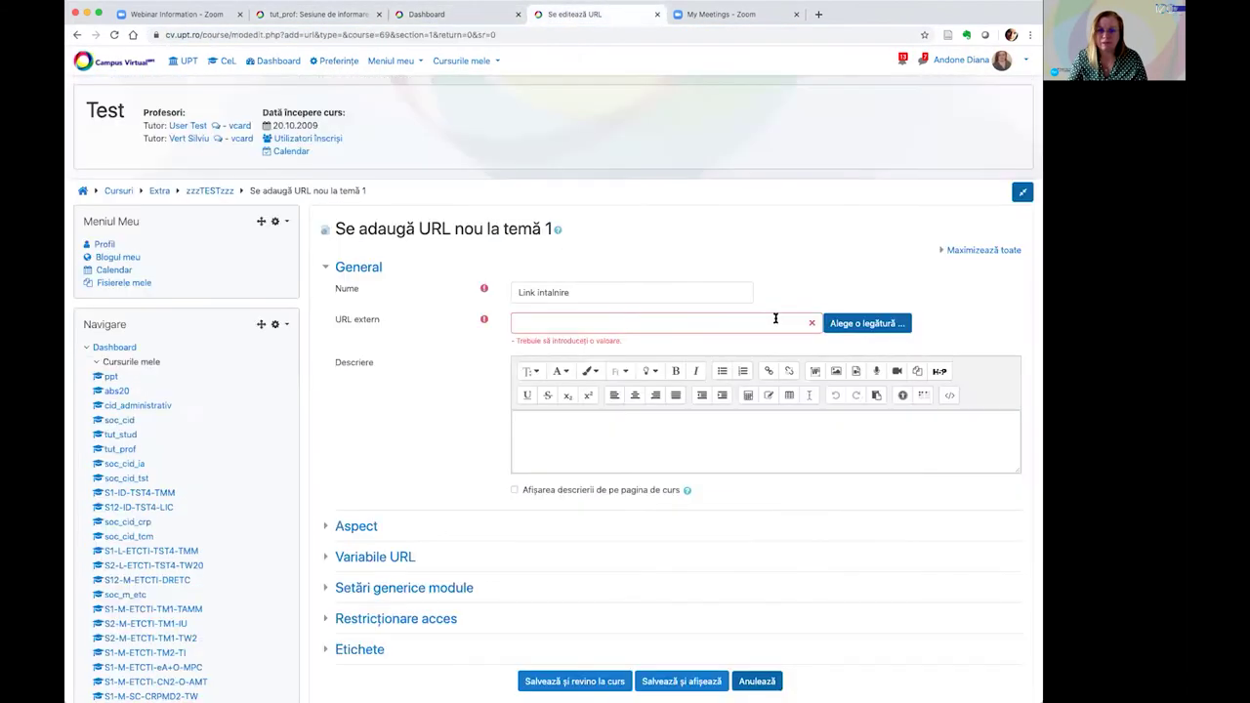
{"action": "left_click", "coordinate": [620, 323]}
{"action": "key", "text": "ctrl+v"}
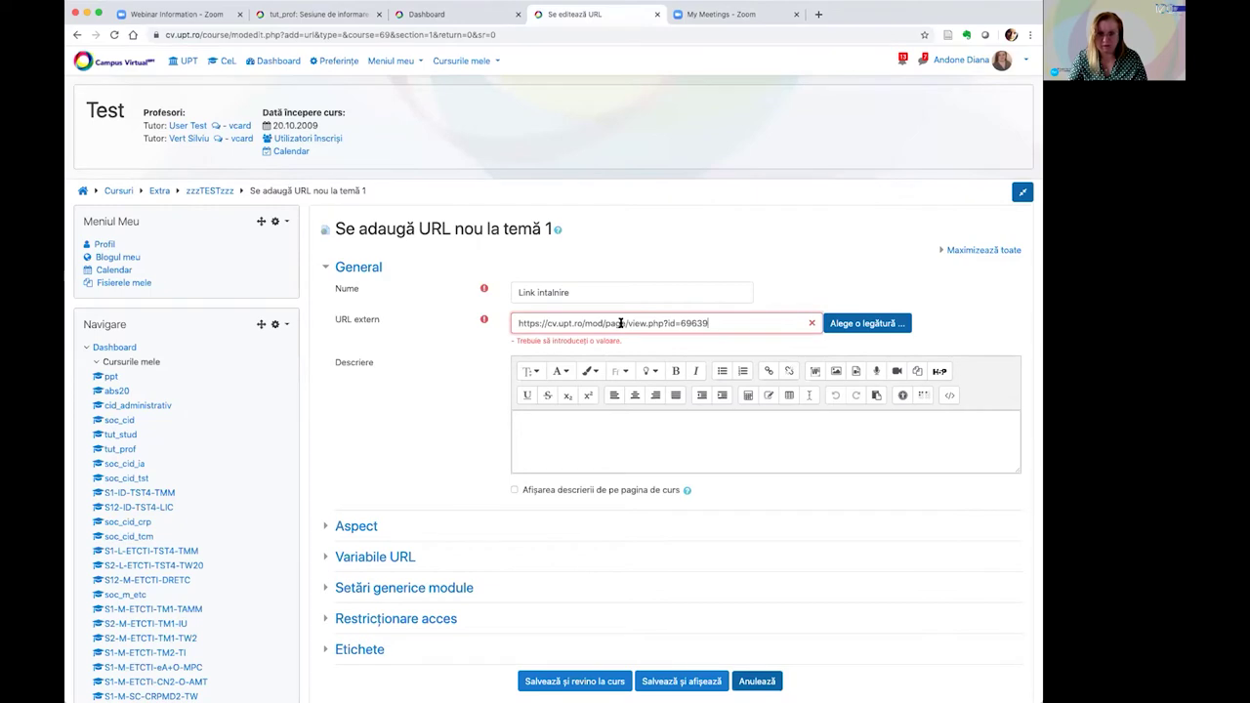
{"action": "left_click", "coordinate": [631, 435]}
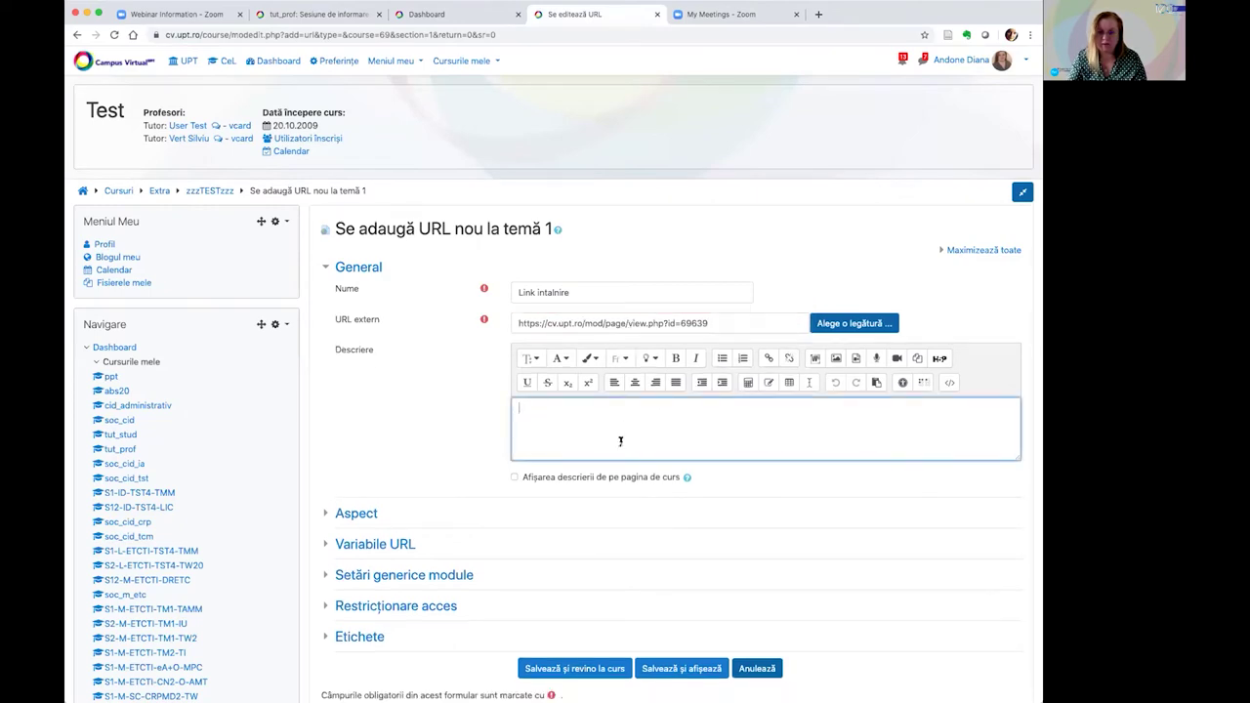
Expand the Aspect settings and choose Fereastră nouă as the URL's display mode
{"action": "left_click", "coordinate": [370, 515]}
{"action": "scroll", "coordinate": [535, 364], "scroll_direction": "down", "scroll_amount": 2}
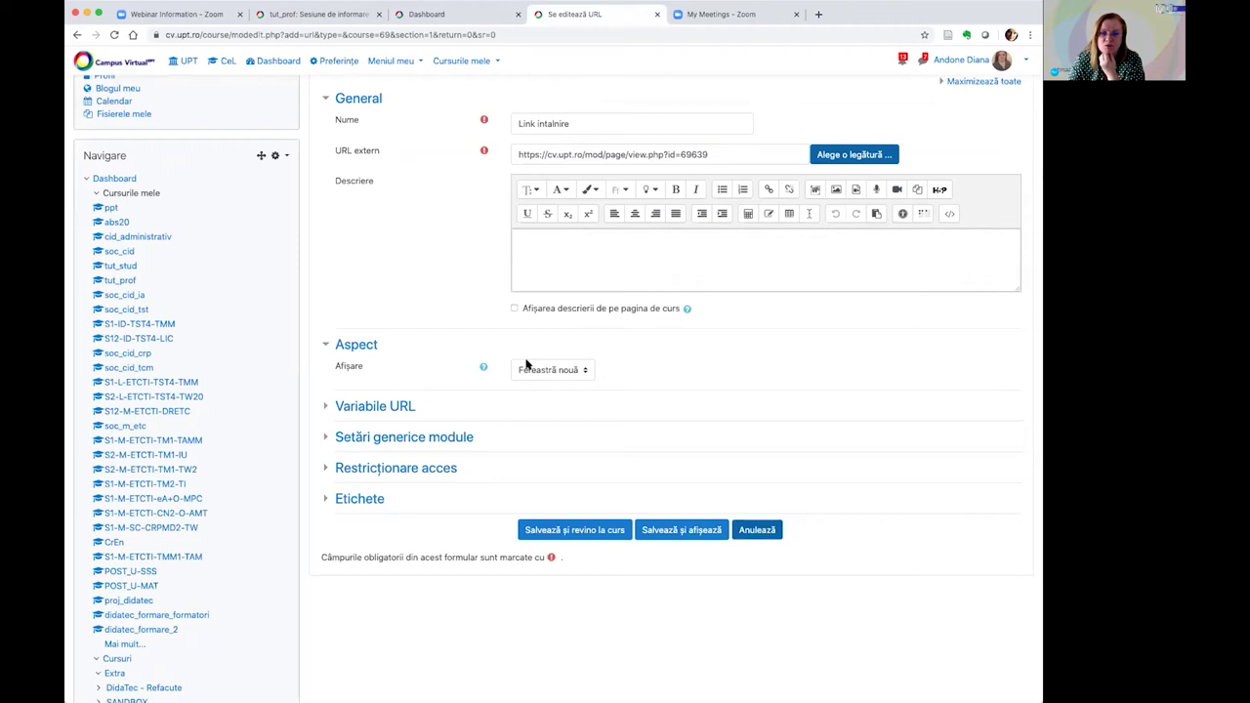
{"action": "left_click", "coordinate": [541, 371]}
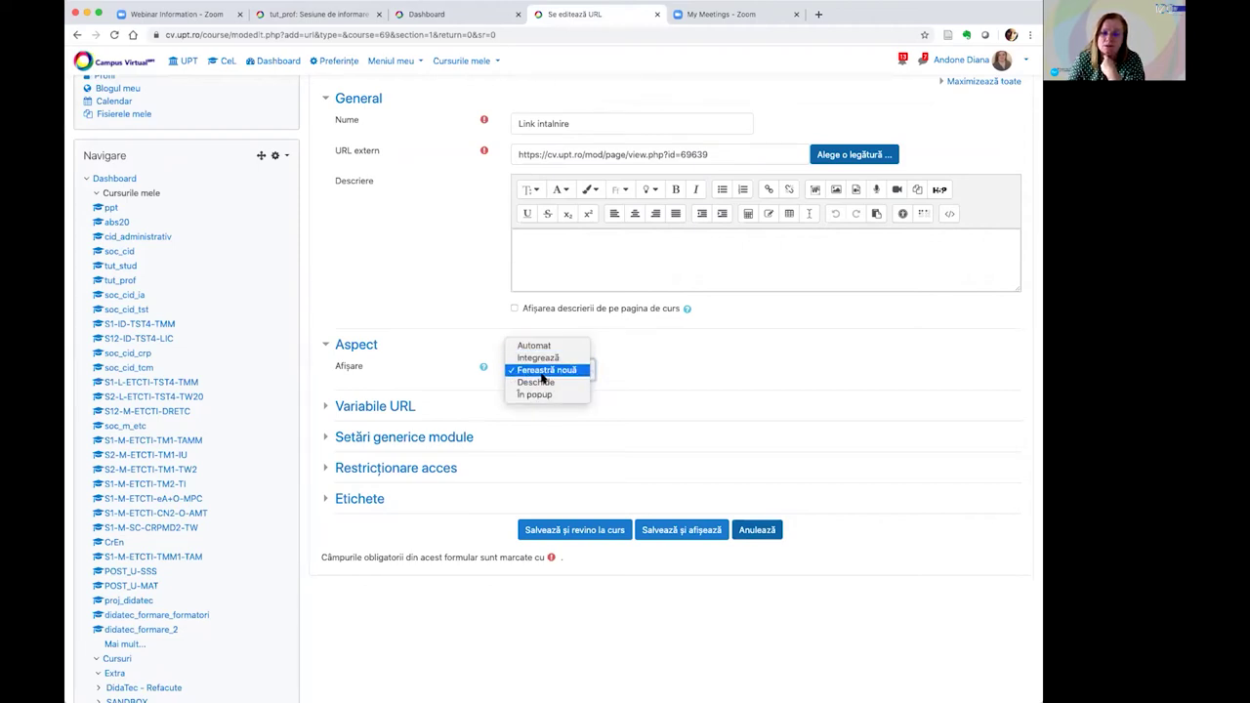
{"action": "left_click", "coordinate": [541, 371]}
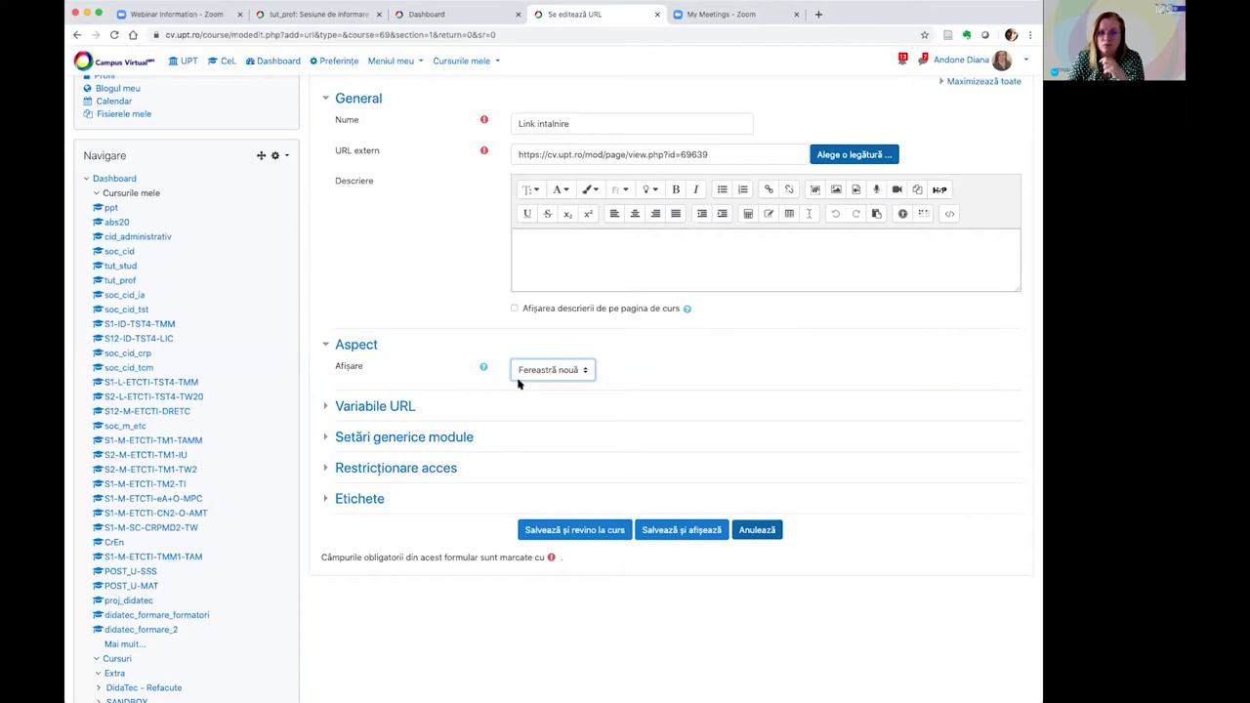
Examine the Variabile URL section and the variables offered for the first parameter, leaving the section collapsed
{"action": "left_click", "coordinate": [405, 410]}
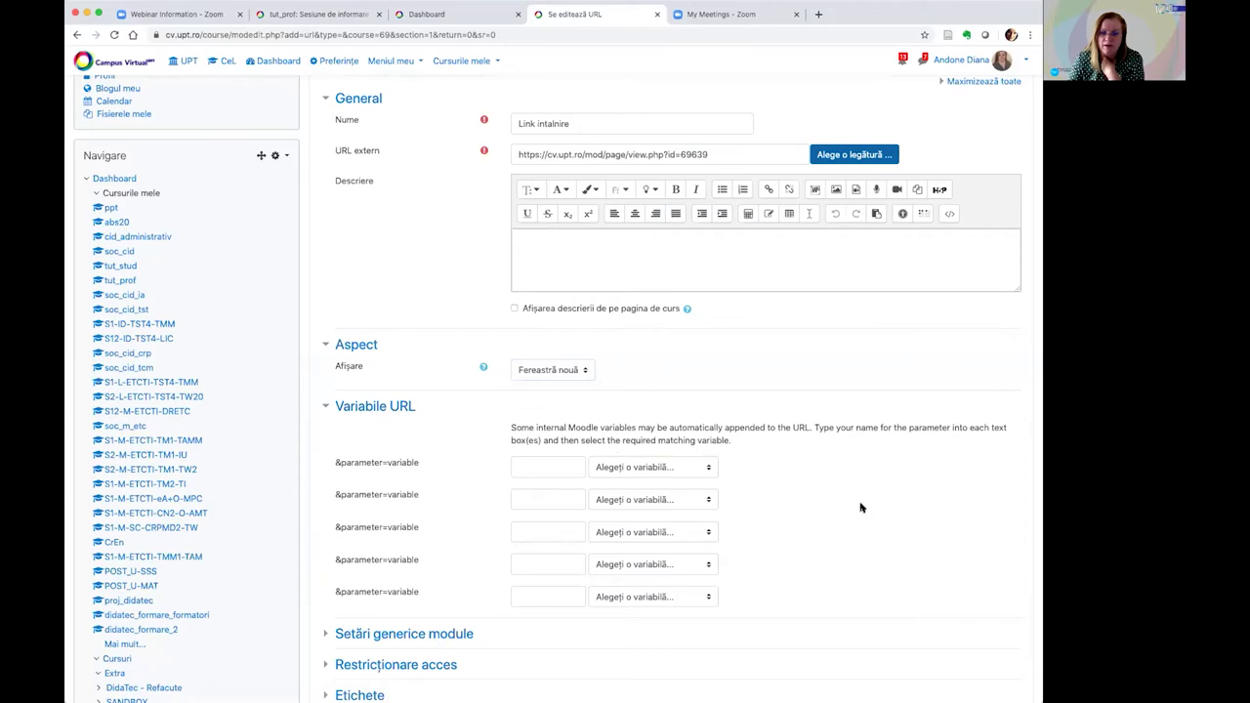
{"action": "scroll", "coordinate": [851, 491], "scroll_direction": "down", "scroll_amount": 1}
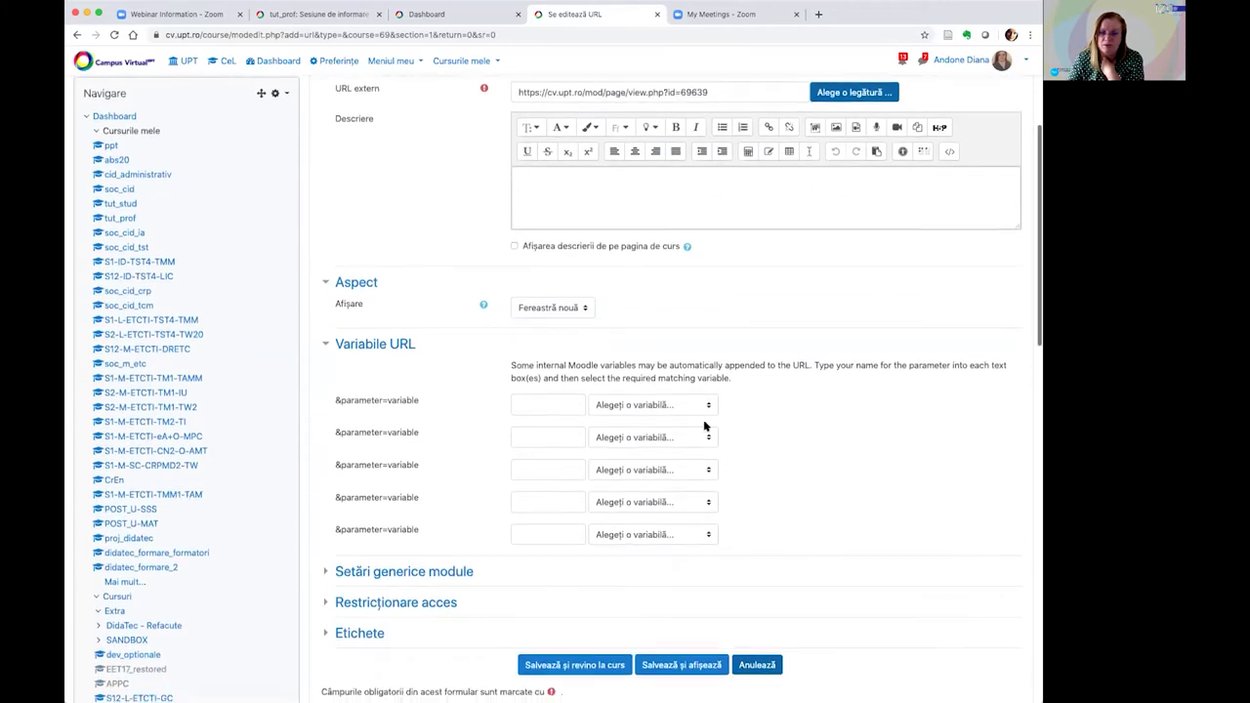
{"action": "left_click", "coordinate": [684, 406]}
{"action": "left_click", "coordinate": [918, 471]}
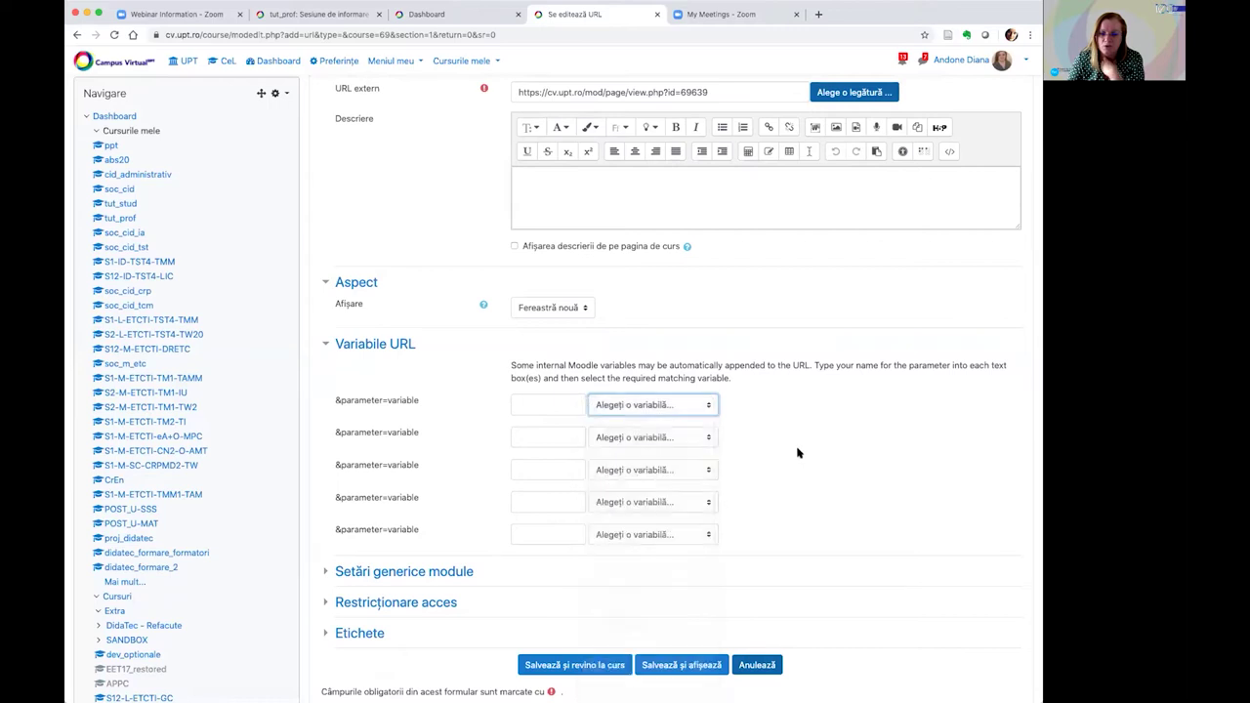
{"action": "scroll", "coordinate": [678, 508], "scroll_direction": "down", "scroll_amount": 1}
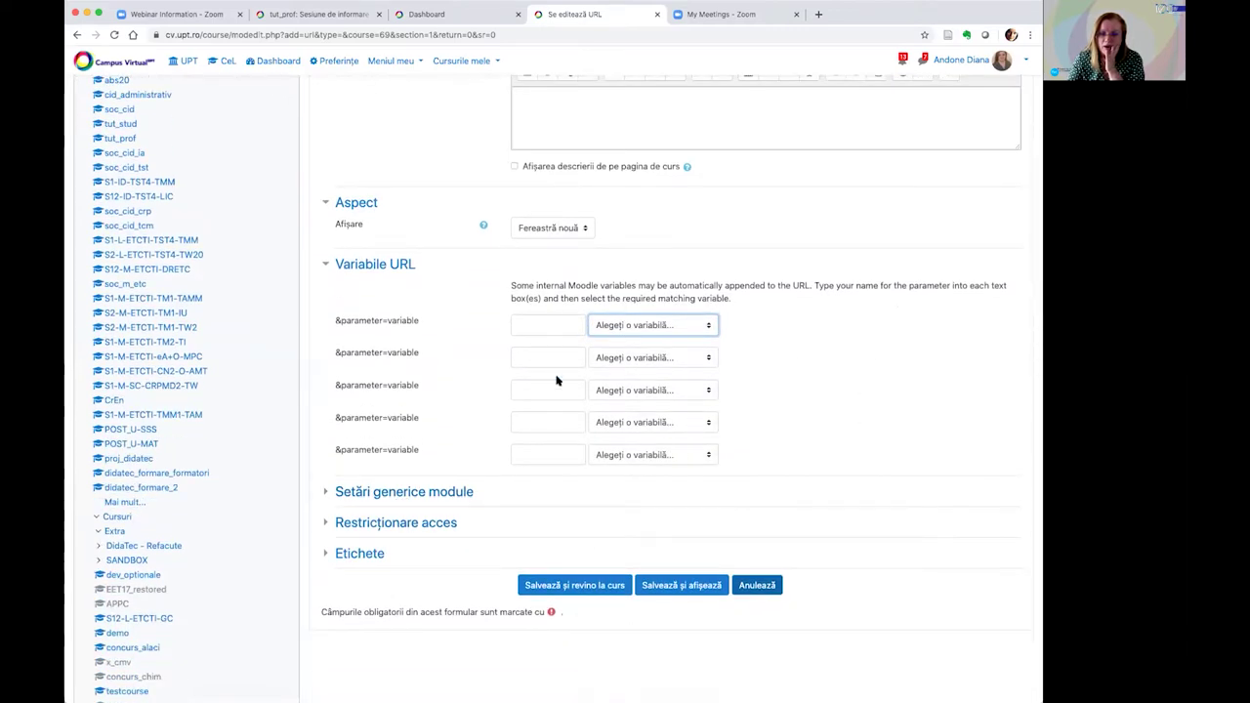
{"action": "left_click", "coordinate": [687, 332]}
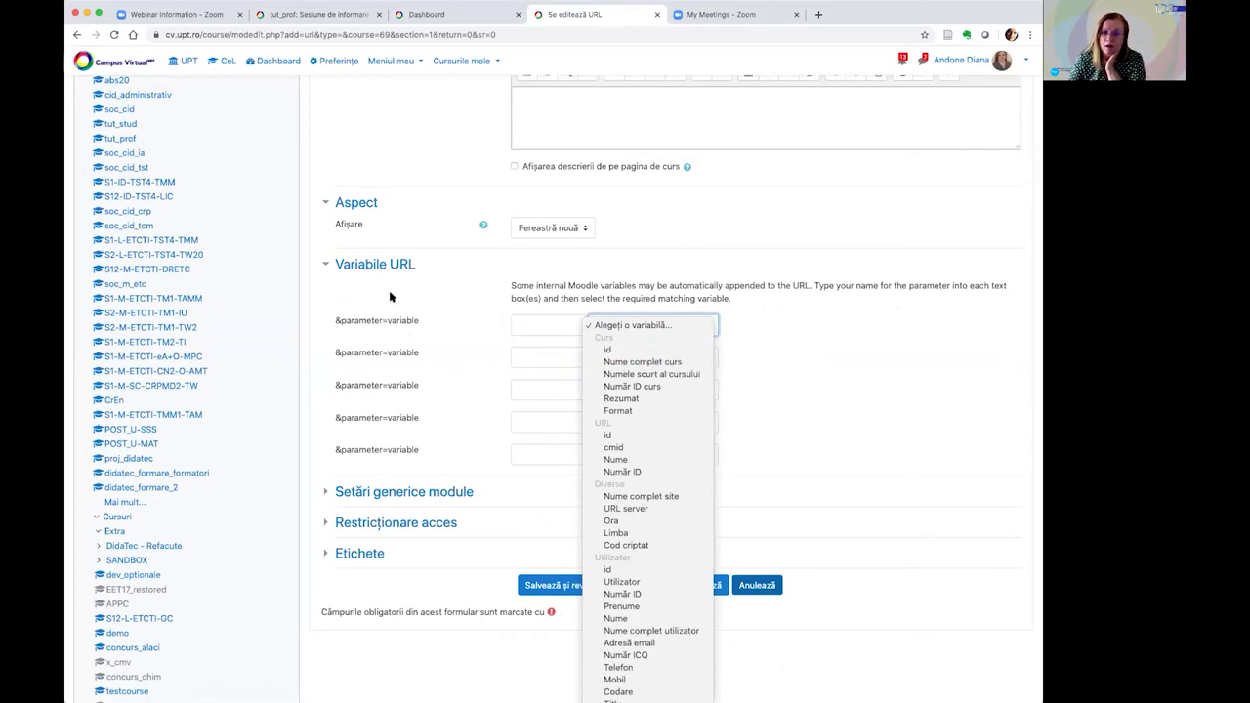
{"action": "left_click", "coordinate": [537, 326]}
{"action": "left_click", "coordinate": [544, 324]}
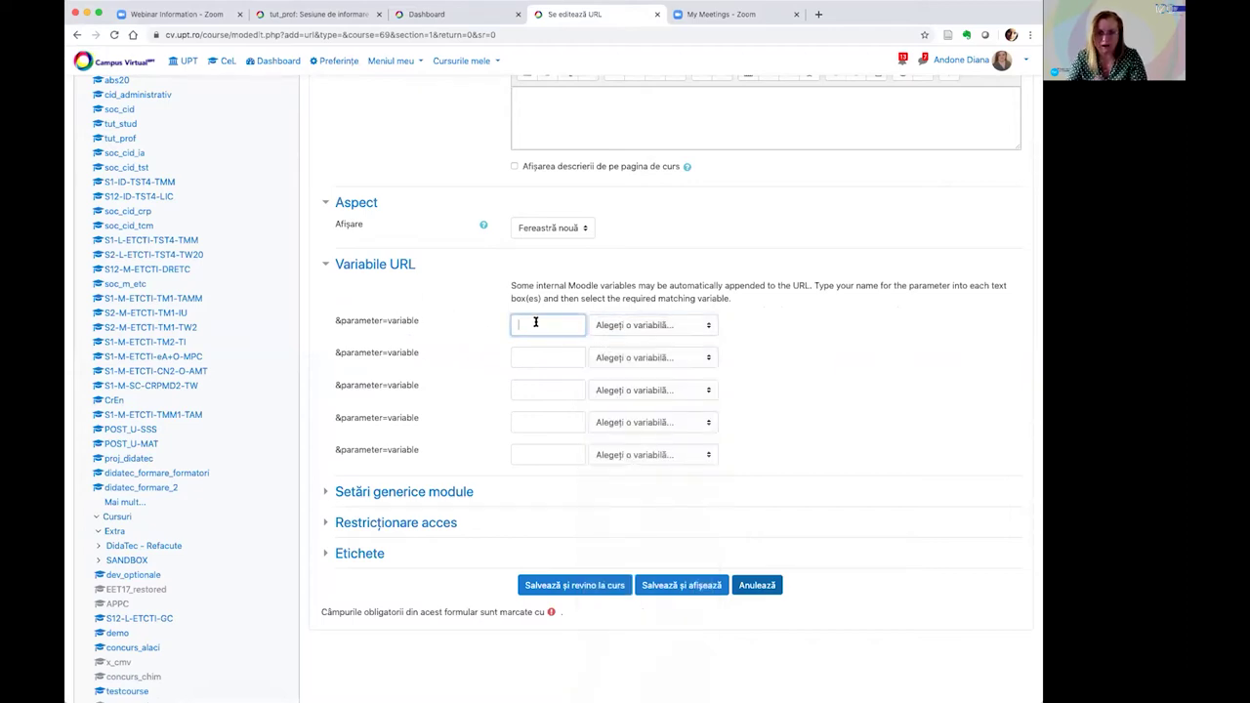
{"action": "left_click", "coordinate": [334, 266]}
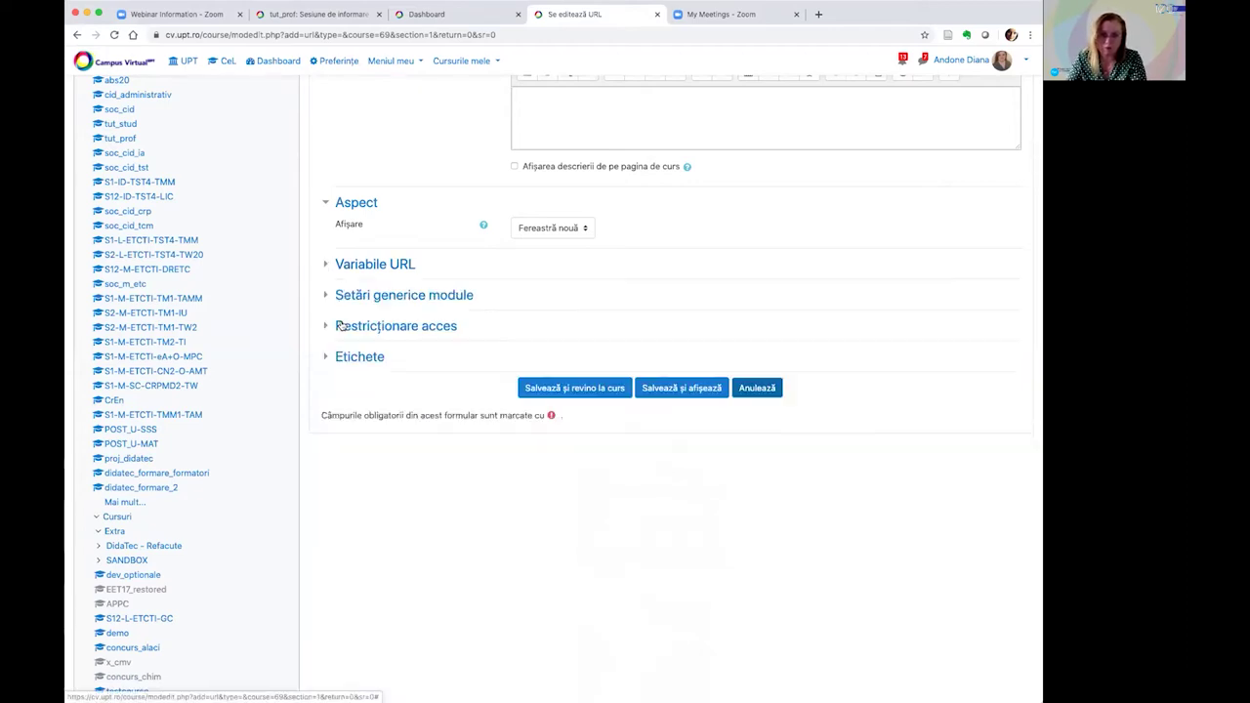
Add a date access restriction that students must match, starting from 15 May 2020 at 16:00
{"action": "left_click", "coordinate": [396, 328]}
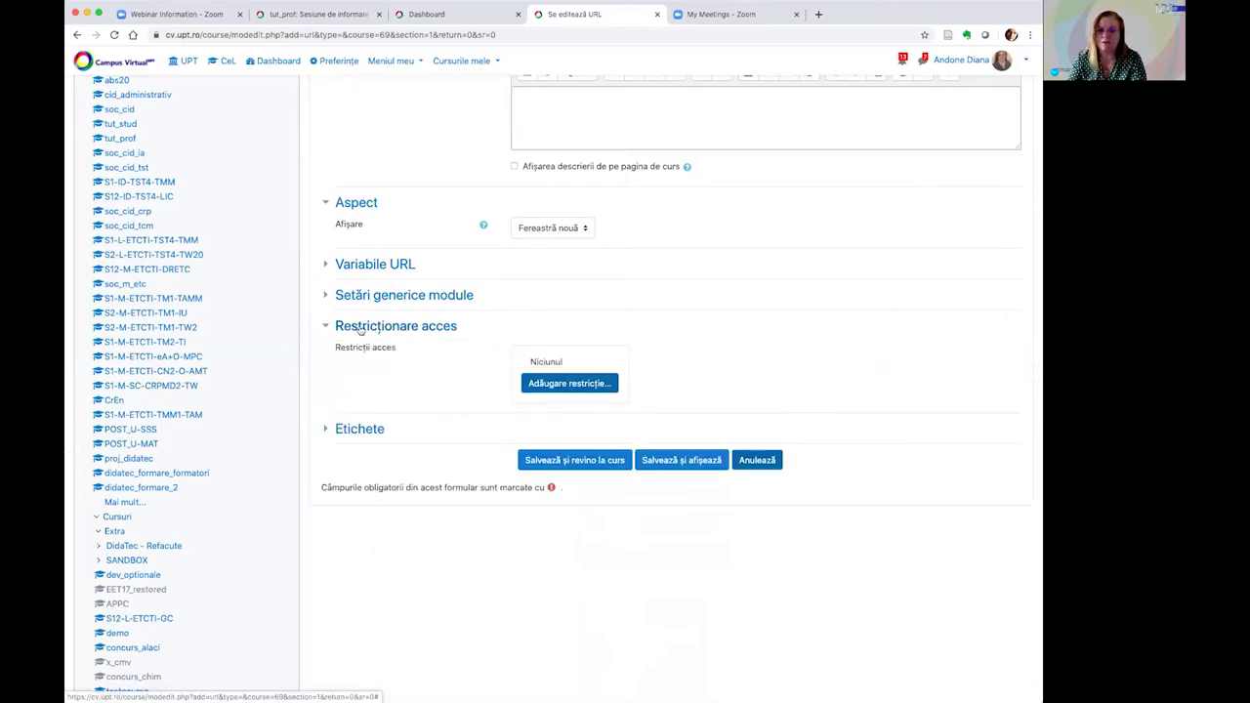
{"action": "left_click", "coordinate": [573, 387]}
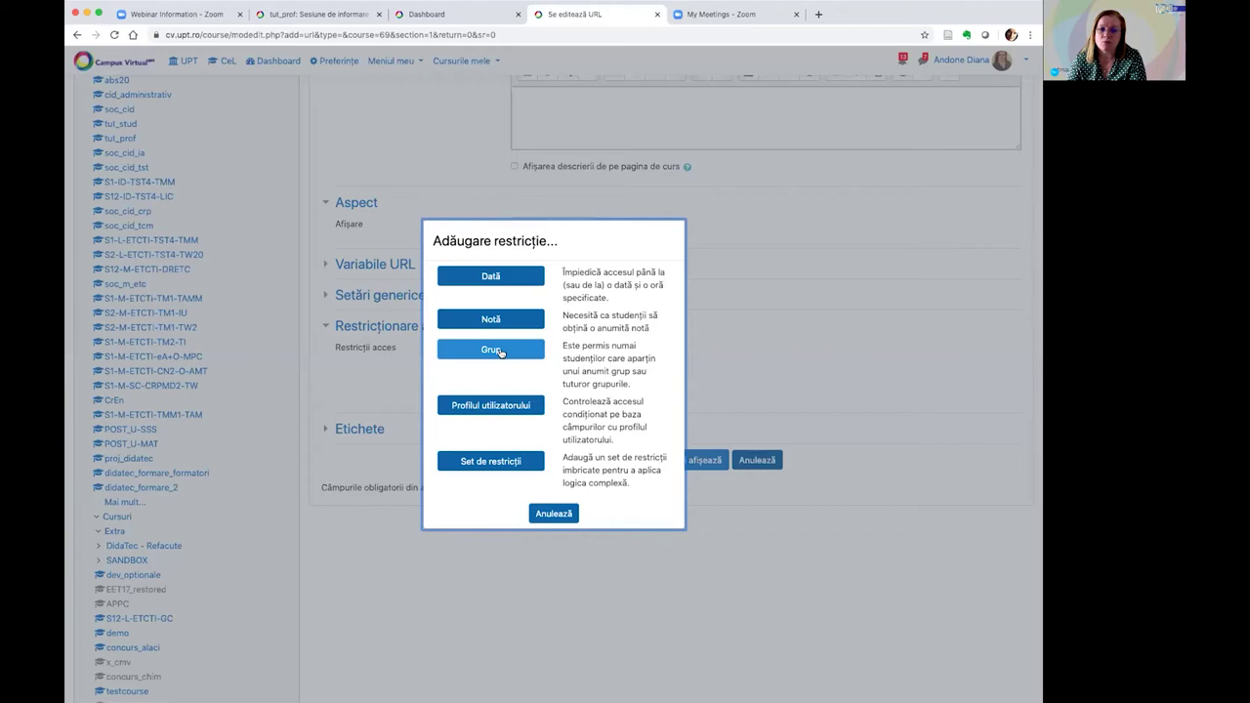
{"action": "left_click", "coordinate": [493, 276]}
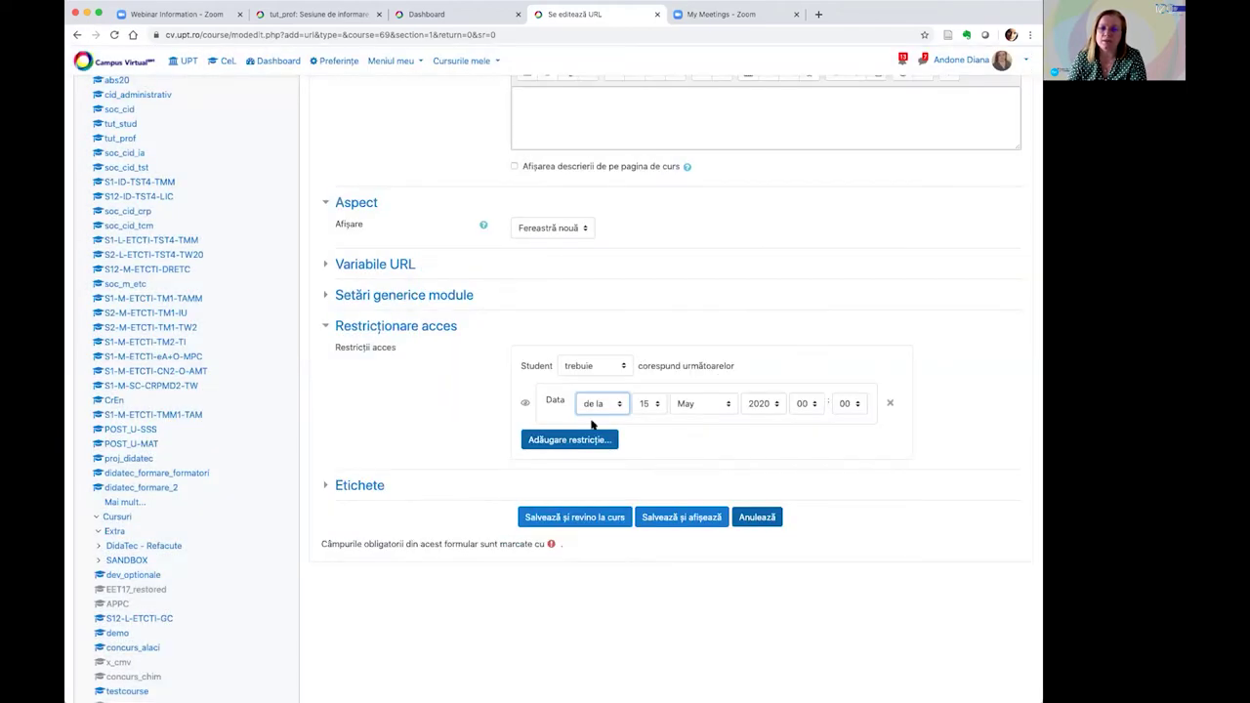
{"action": "left_click", "coordinate": [607, 368]}
{"action": "left_click", "coordinate": [603, 374]}
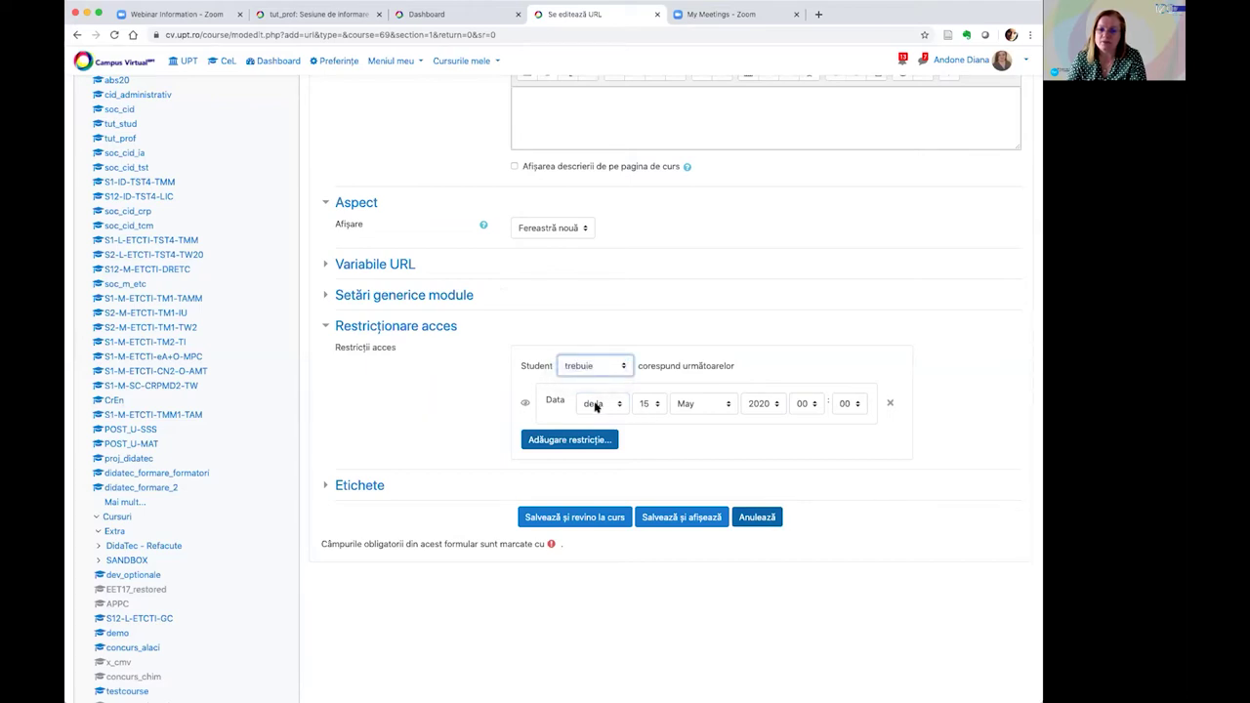
{"action": "left_click", "coordinate": [816, 408]}
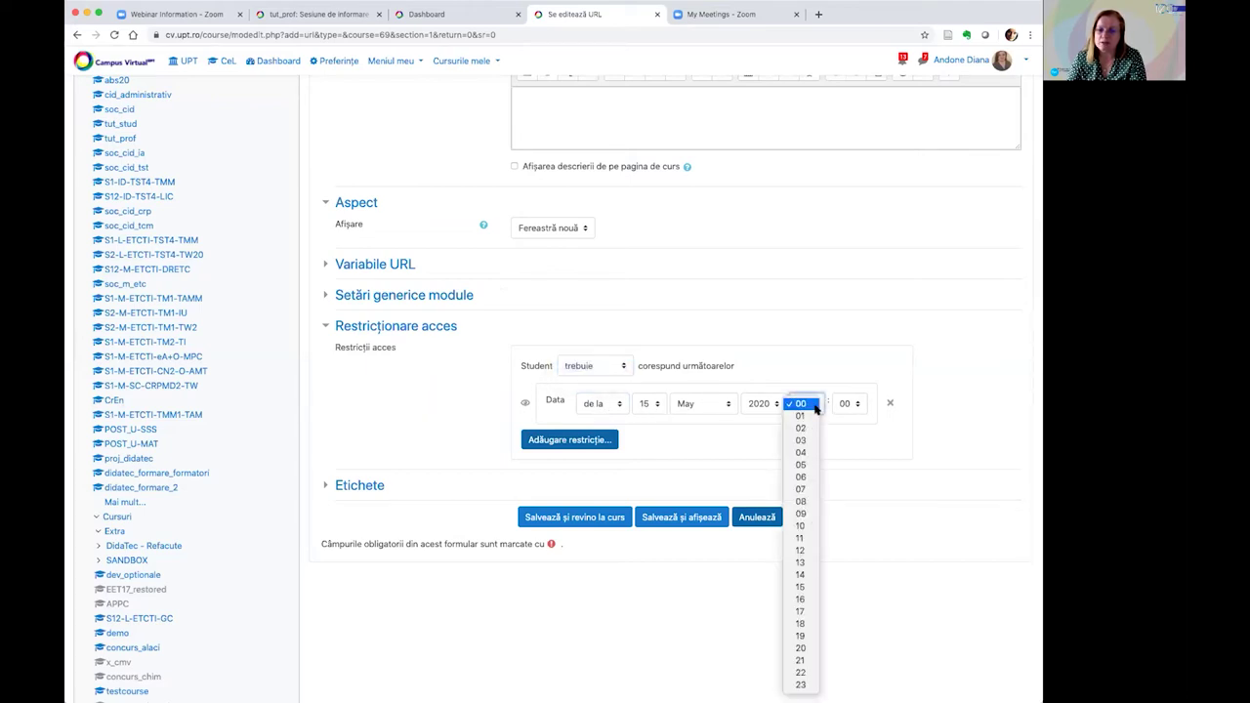
{"action": "left_click", "coordinate": [803, 605]}
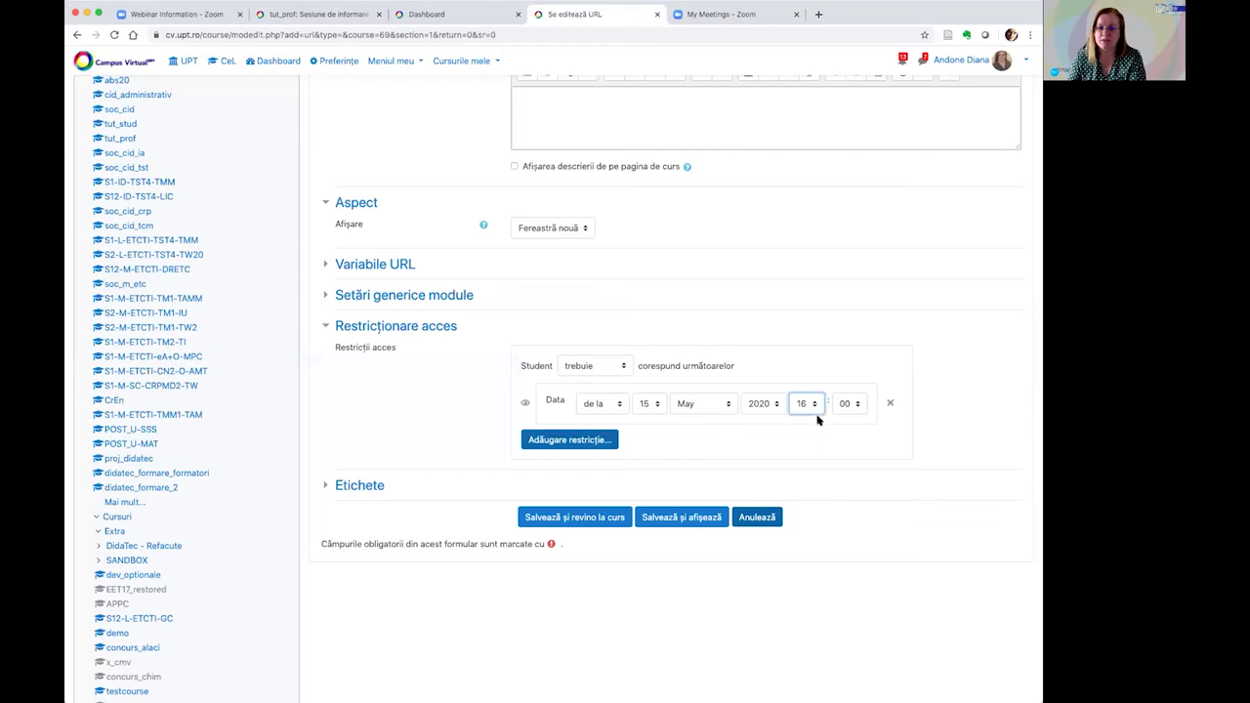
Add a group access restriction limiting the link to Group TST 2007
{"action": "left_click", "coordinate": [592, 439]}
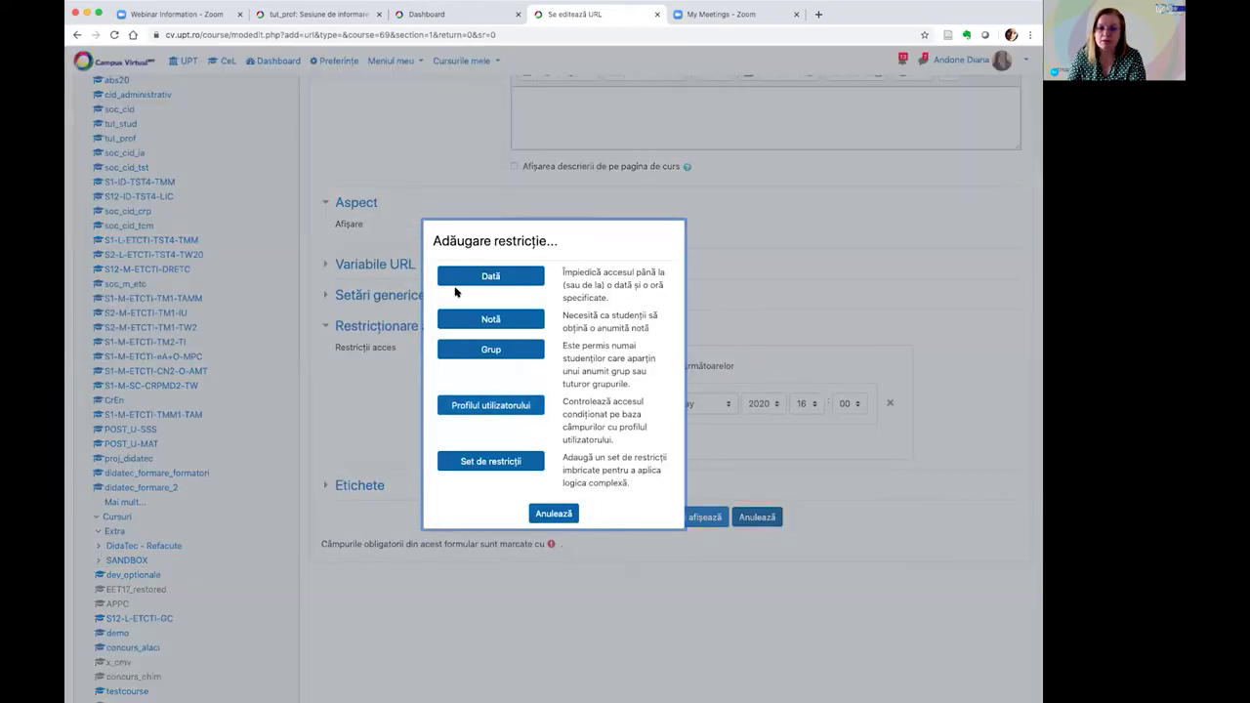
{"action": "left_click", "coordinate": [498, 349]}
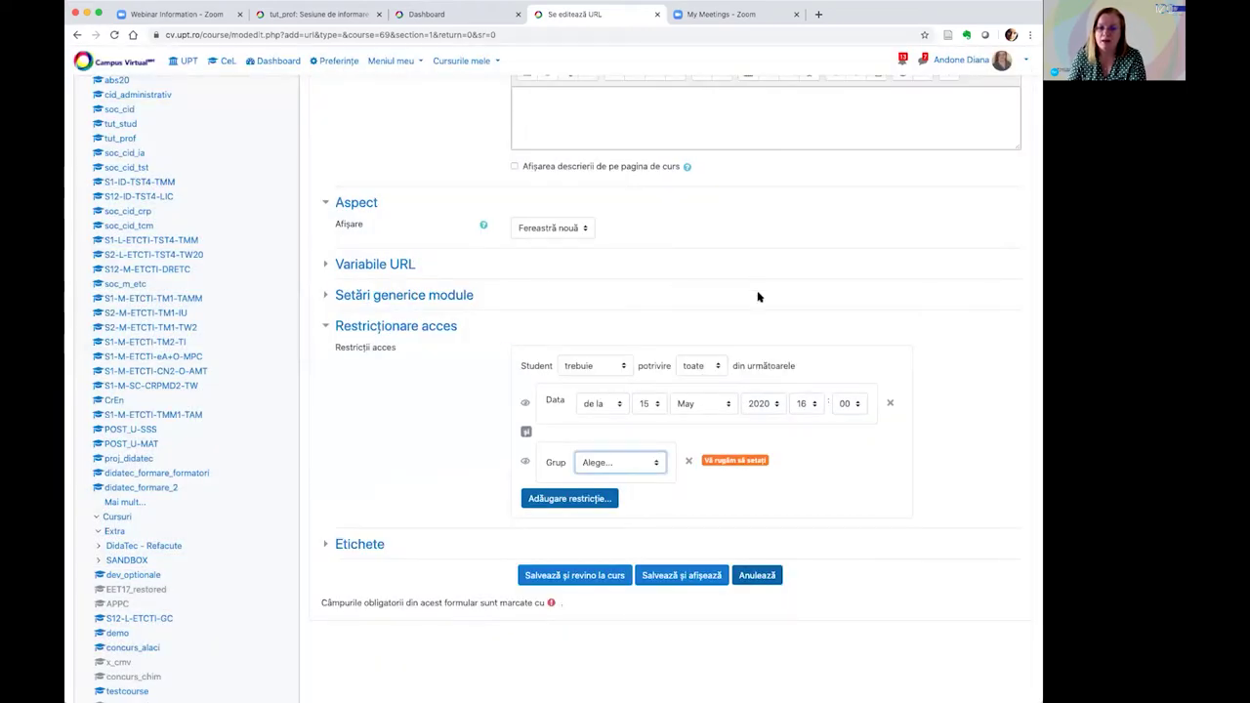
{"action": "left_click", "coordinate": [635, 466]}
{"action": "left_click", "coordinate": [643, 487]}
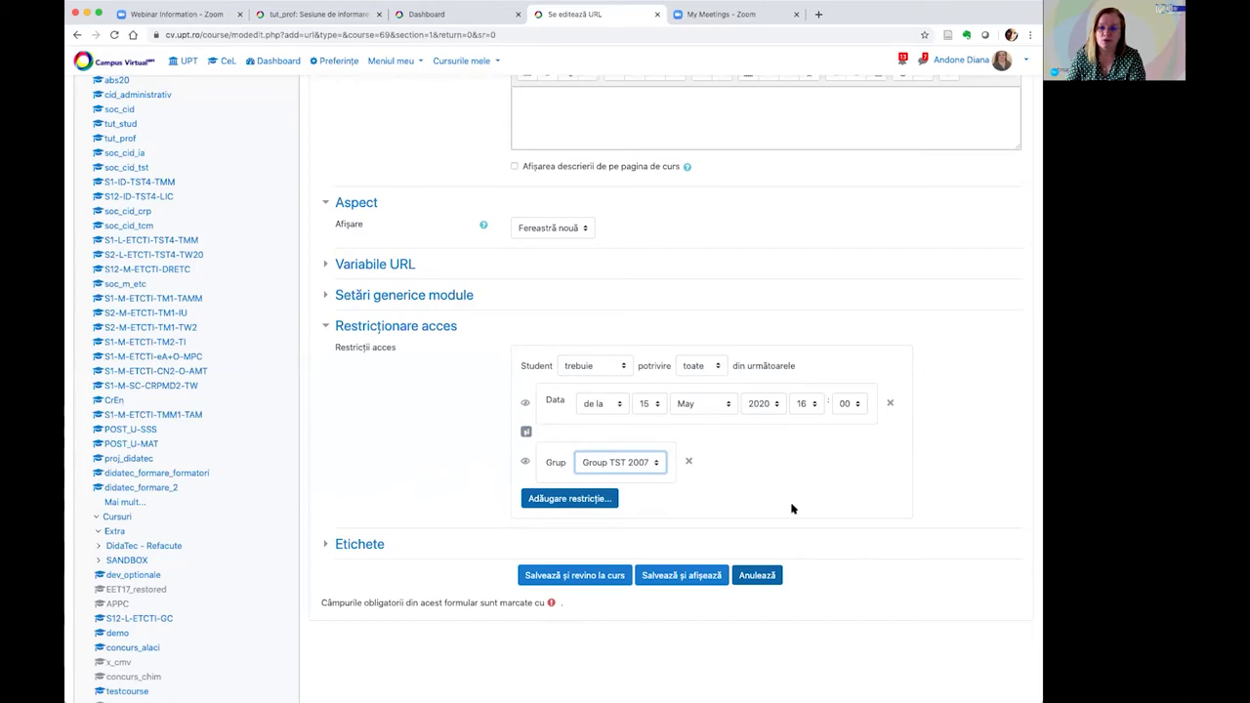
Add a grade access restriction requiring Nota Examen to be below 50%, with no minimum percentage
{"action": "left_click", "coordinate": [572, 500]}
{"action": "left_click", "coordinate": [490, 319]}
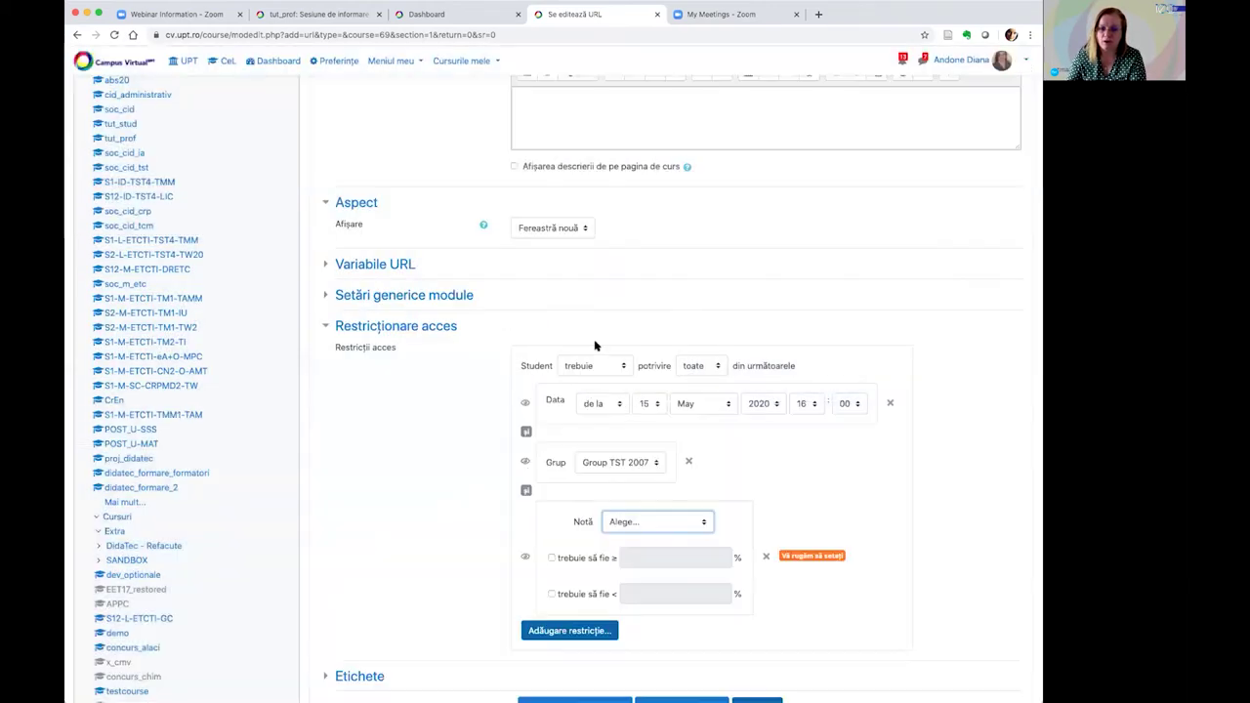
{"action": "scroll", "coordinate": [599, 341], "scroll_direction": "down", "scroll_amount": 3}
{"action": "left_click", "coordinate": [669, 384]}
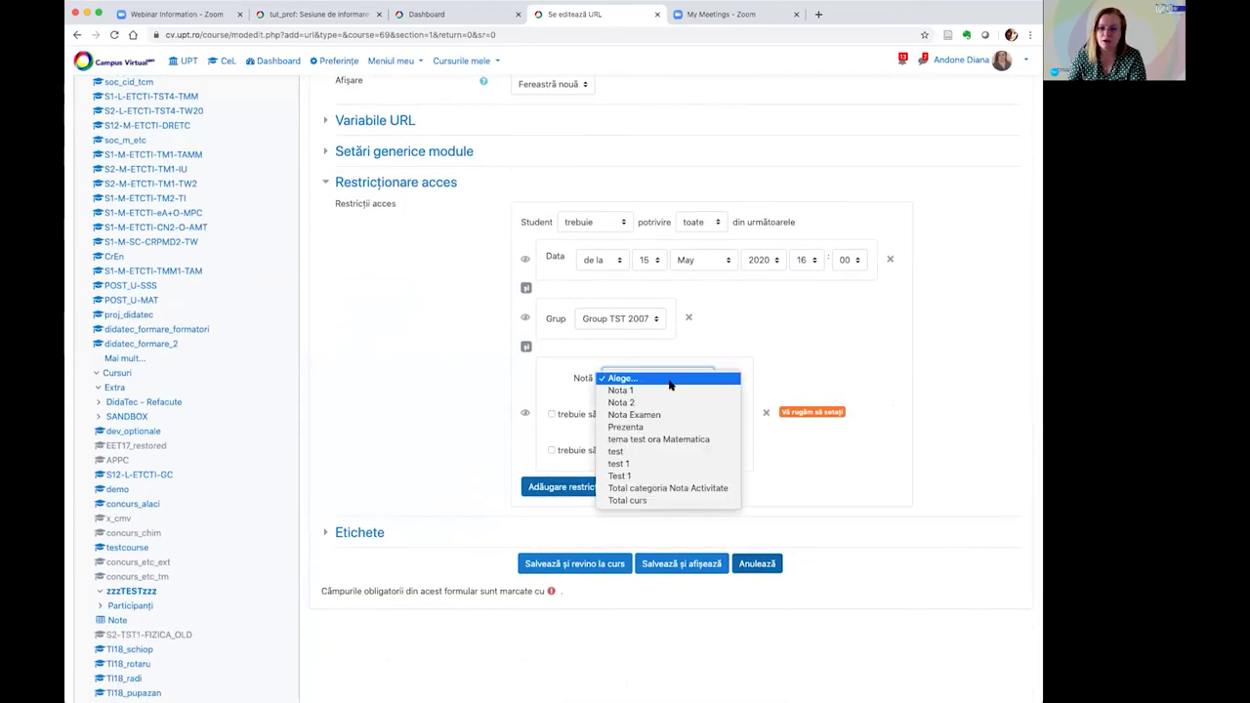
{"action": "left_click", "coordinate": [656, 416]}
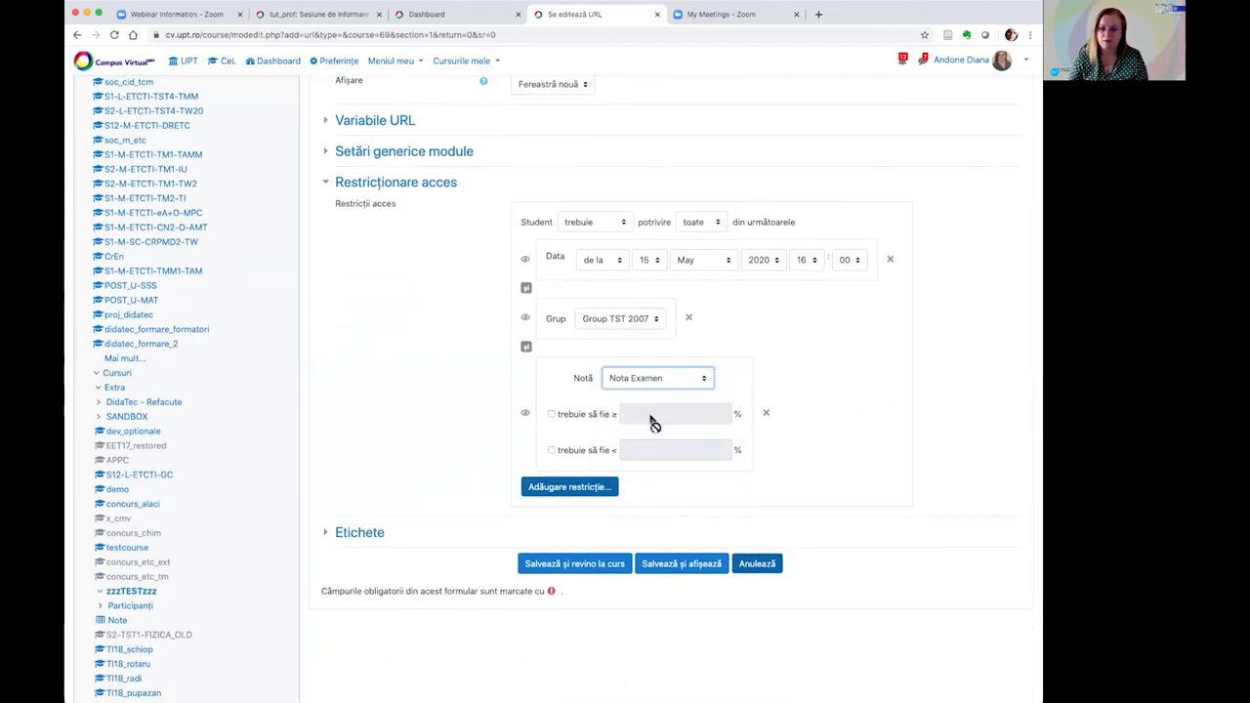
{"action": "left_click", "coordinate": [551, 414]}
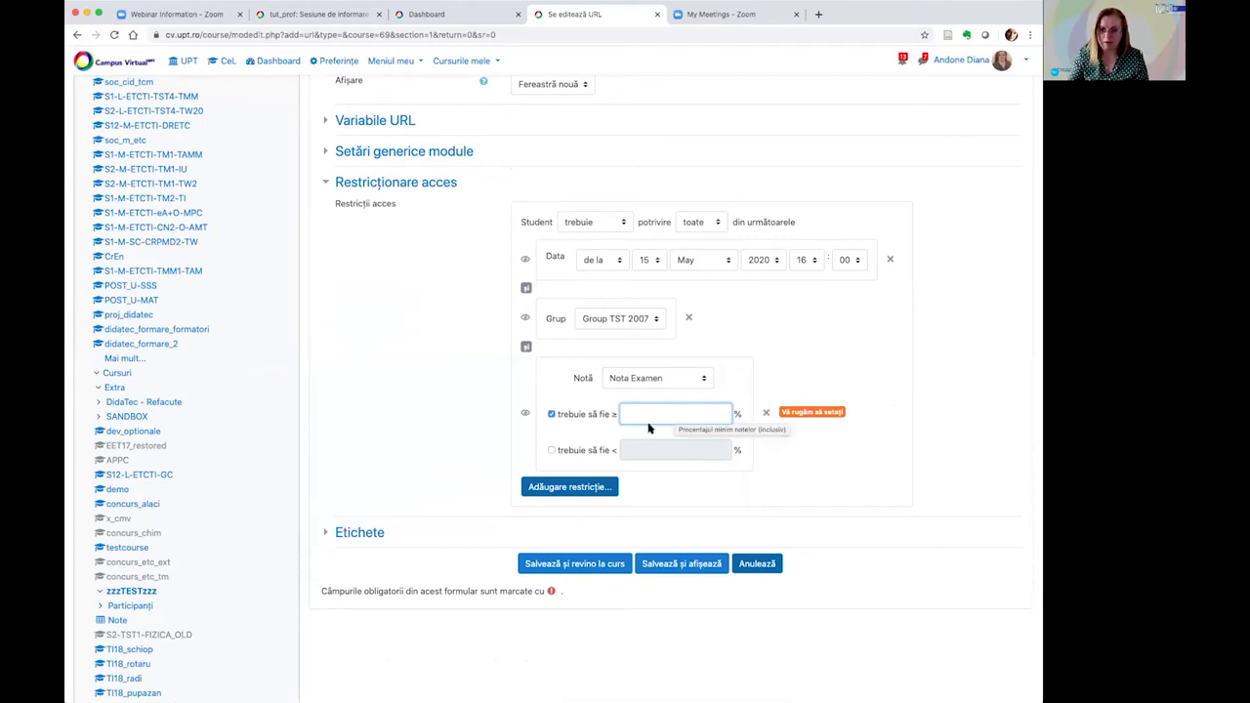
{"action": "left_click", "coordinate": [552, 414]}
{"action": "left_click", "coordinate": [552, 450]}
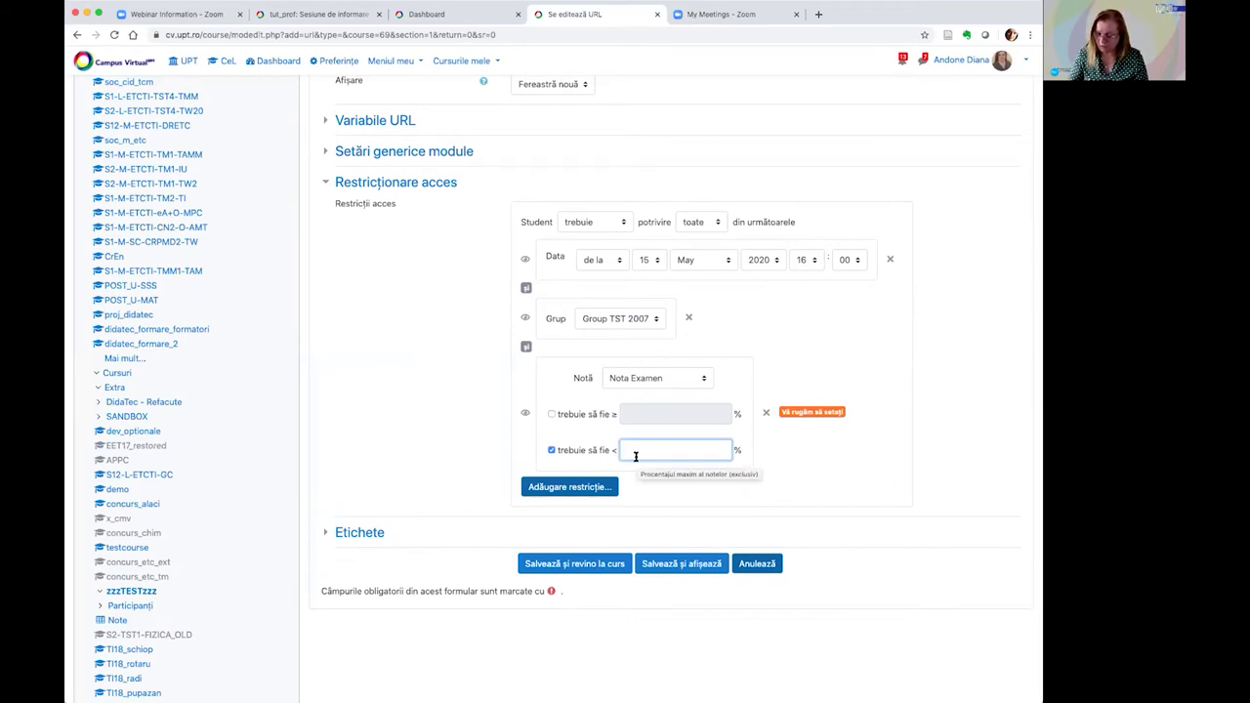
{"action": "type", "text": "50"}
{"action": "left_click", "coordinate": [680, 496]}
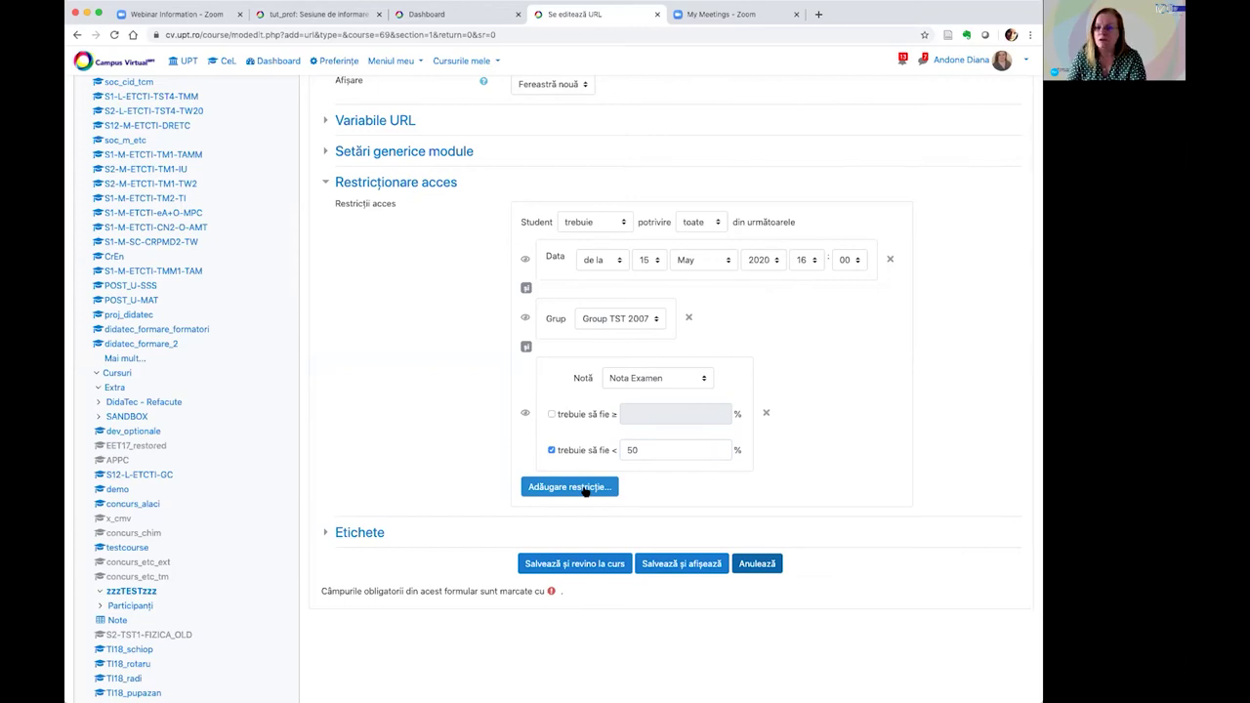
{"action": "left_click", "coordinate": [649, 381]}
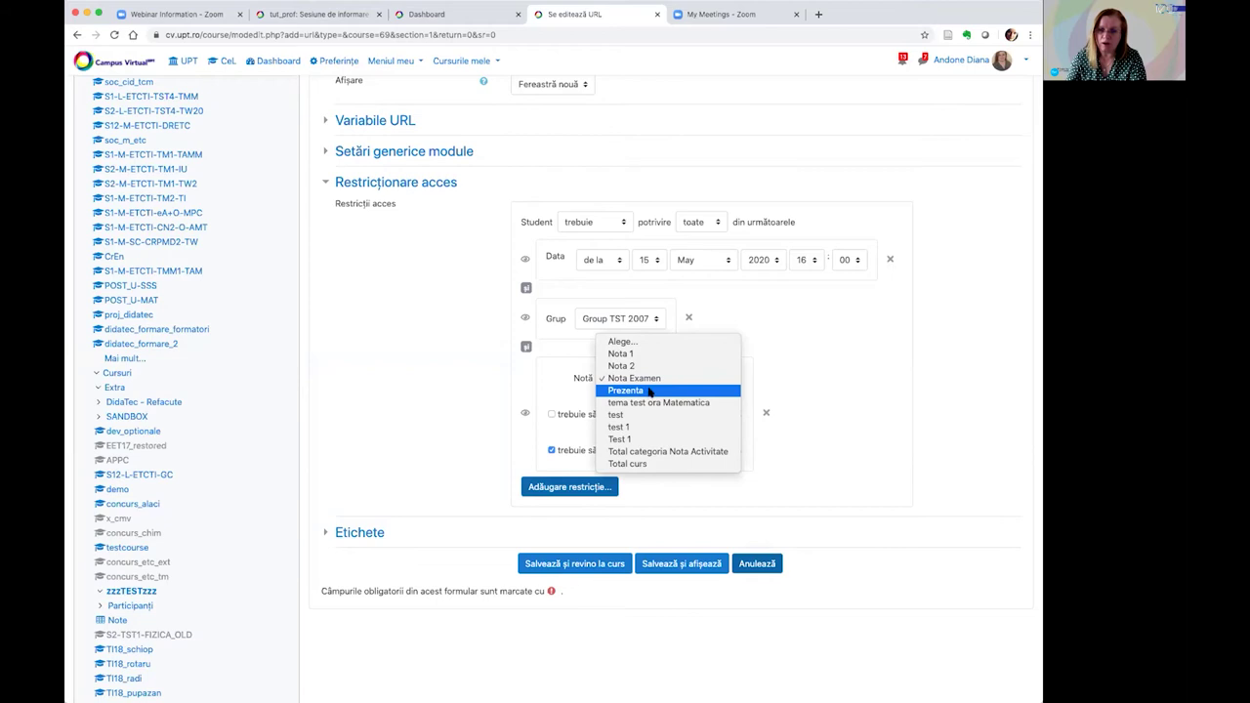
{"action": "left_click", "coordinate": [648, 381]}
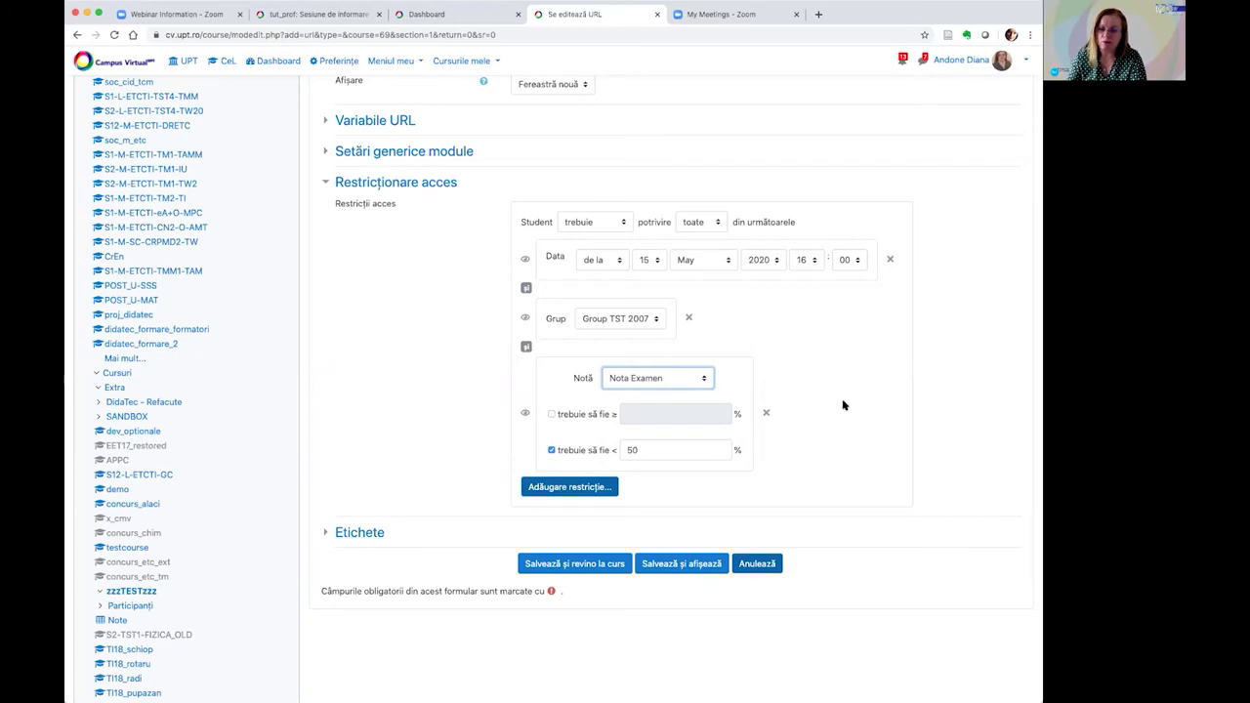
Save and display the URL resource, and return to the zzzTESTzzz course page
{"action": "left_click", "coordinate": [705, 563]}
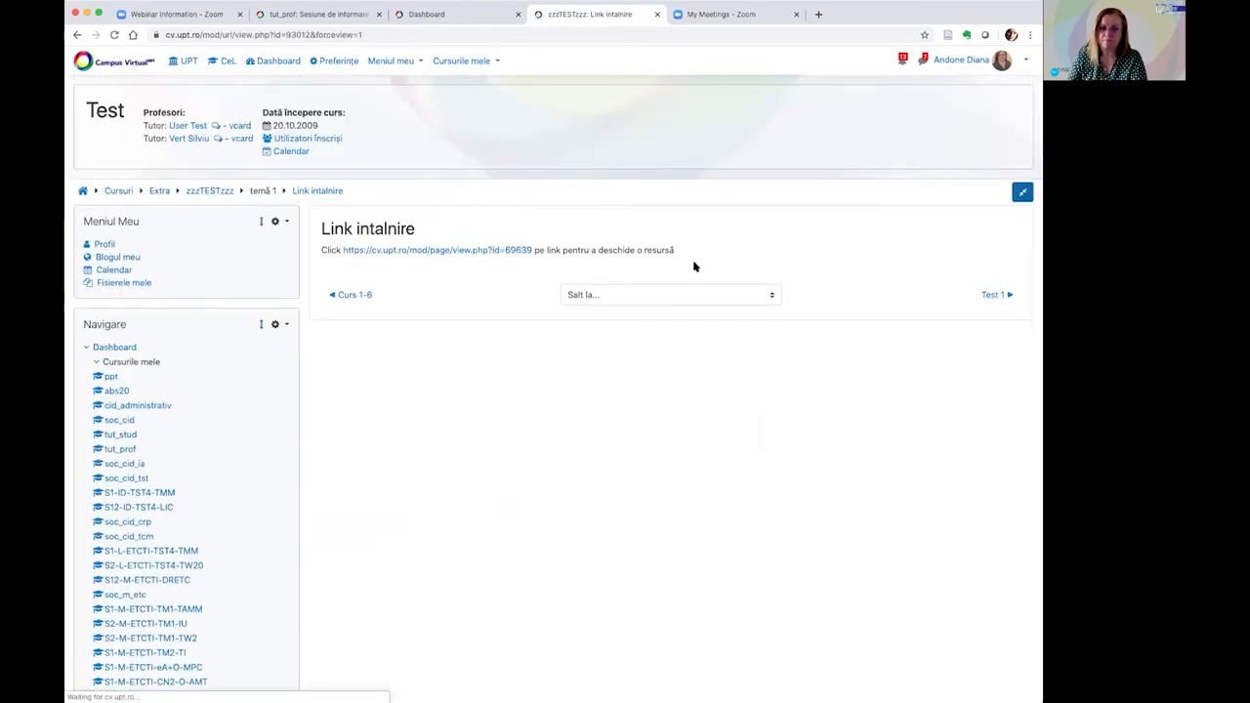
{"action": "left_click", "coordinate": [226, 192]}
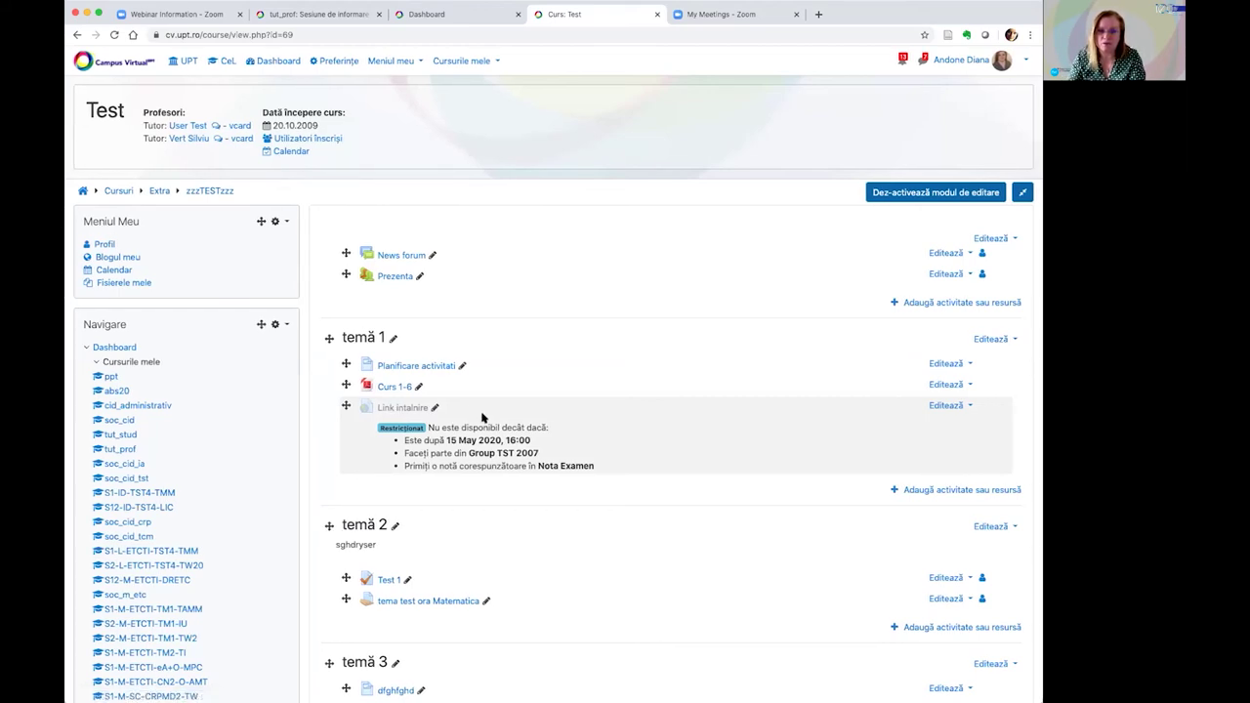
Open the tut_prof course page from the Rector information session page
{"action": "left_click", "coordinate": [321, 15]}
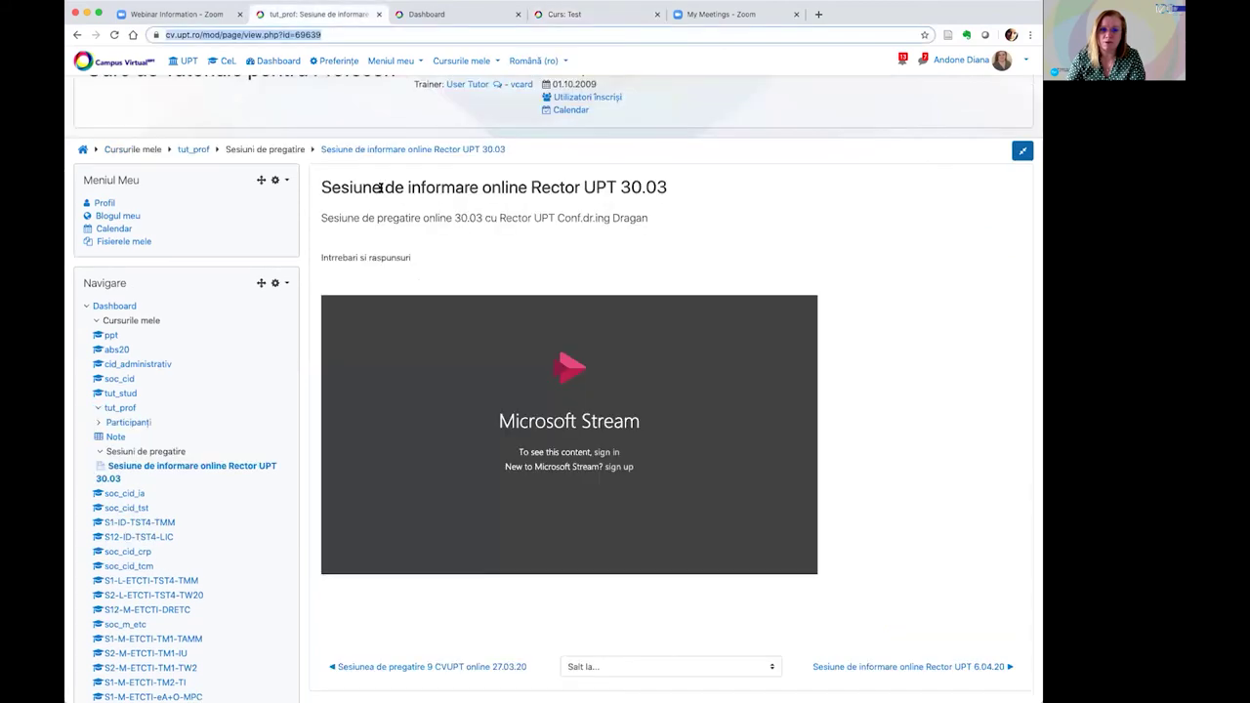
{"action": "left_click", "coordinate": [180, 152]}
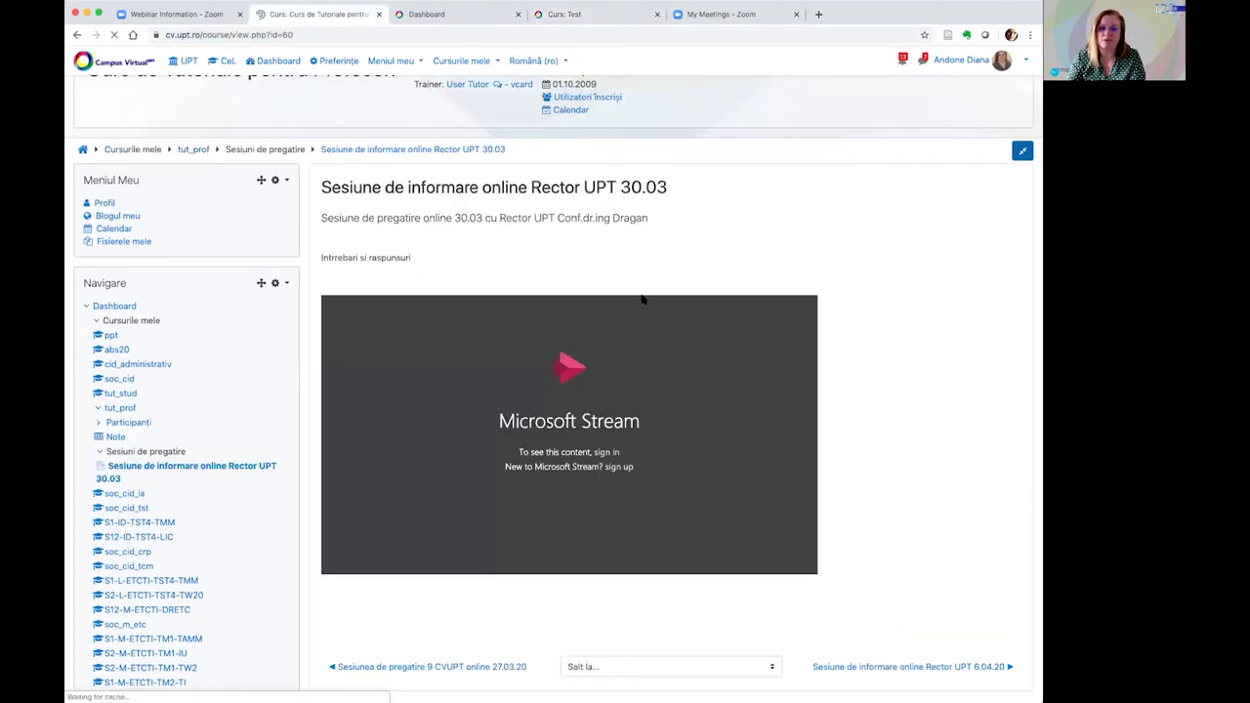